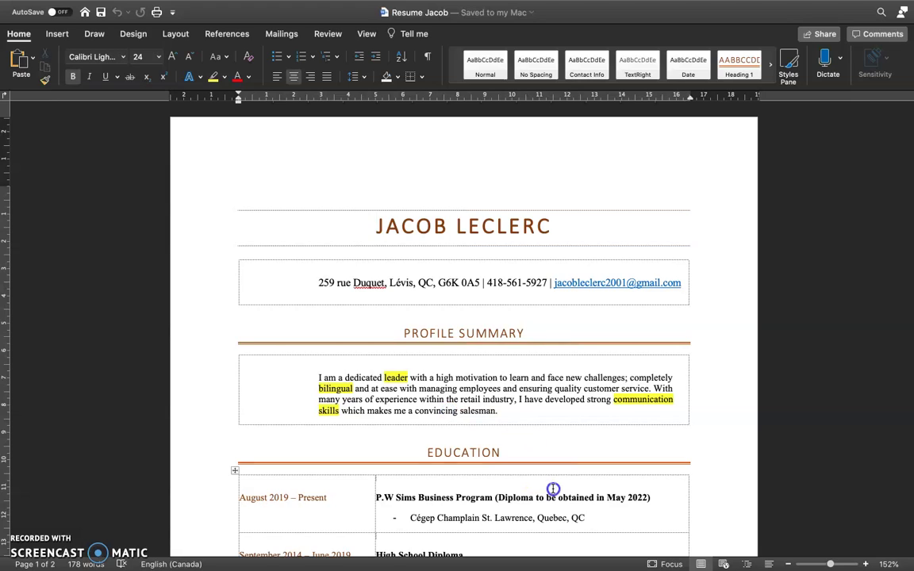
Review the resume's skills, references and LinkedIn sections on page 2, then switch to the merged cover letters
scroll(553, 490, down, 5)
scroll(553, 489, down, 1)
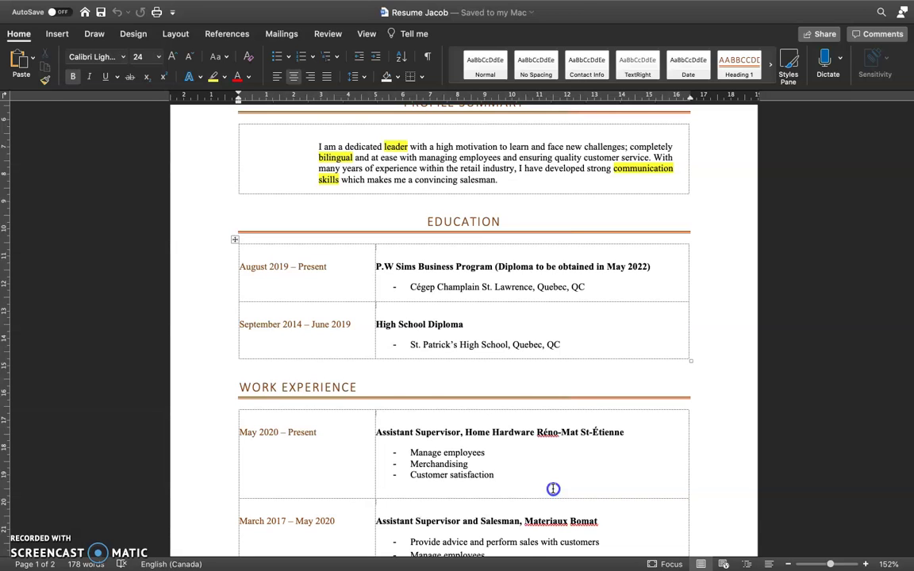
scroll(553, 489, down, 5)
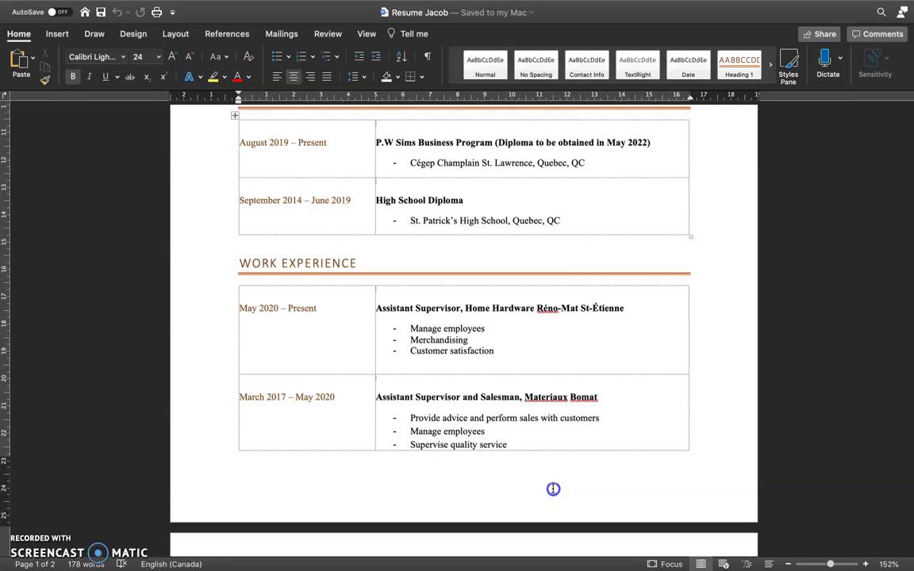
scroll(553, 489, down, 5)
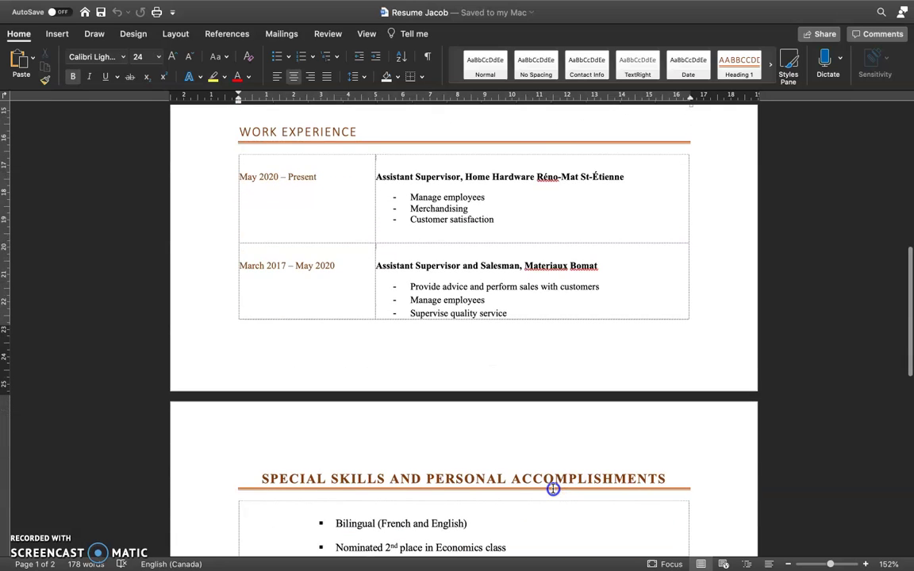
scroll(553, 488, down, 9)
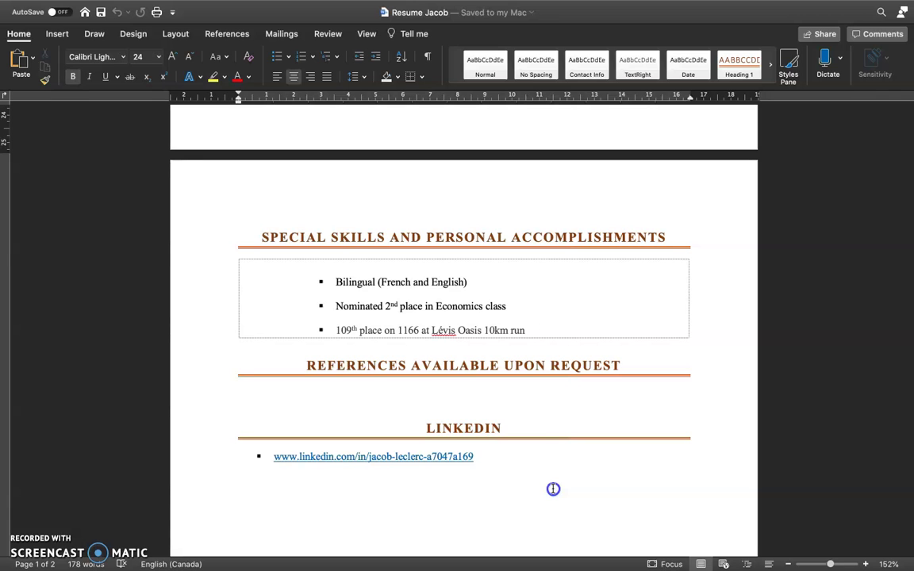
key(ctrl+Right)
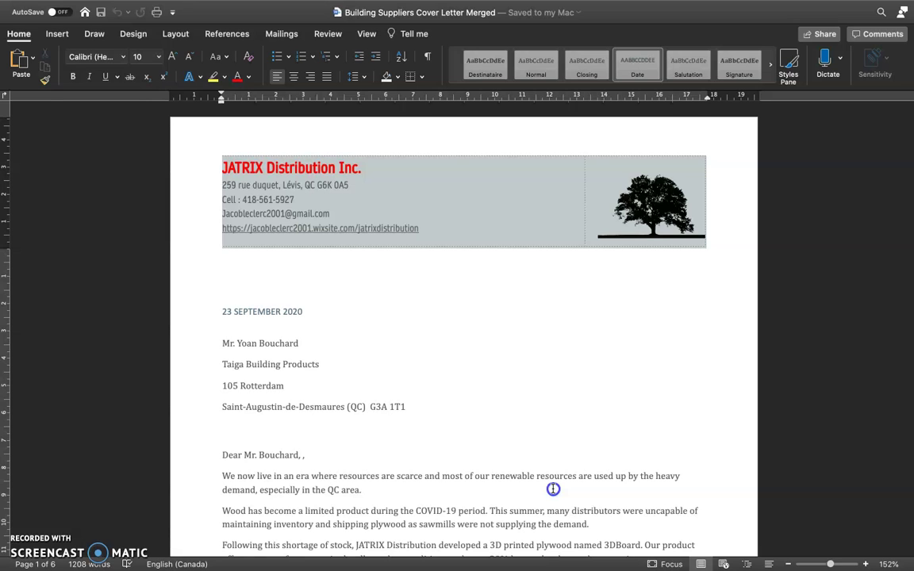
scroll(553, 490, down, 5)
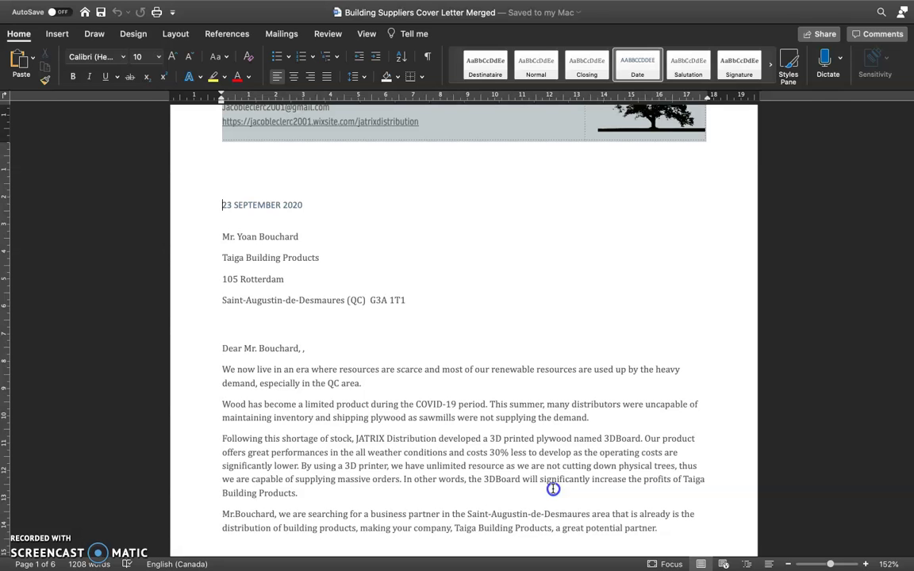
scroll(553, 490, down, 3)
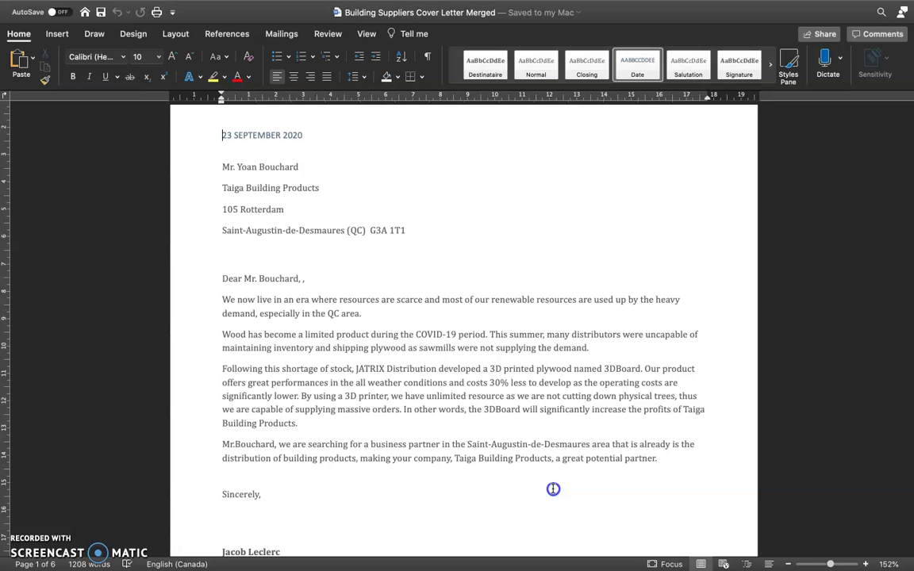
scroll(553, 489, down, 3)
scroll(553, 489, up, 2)
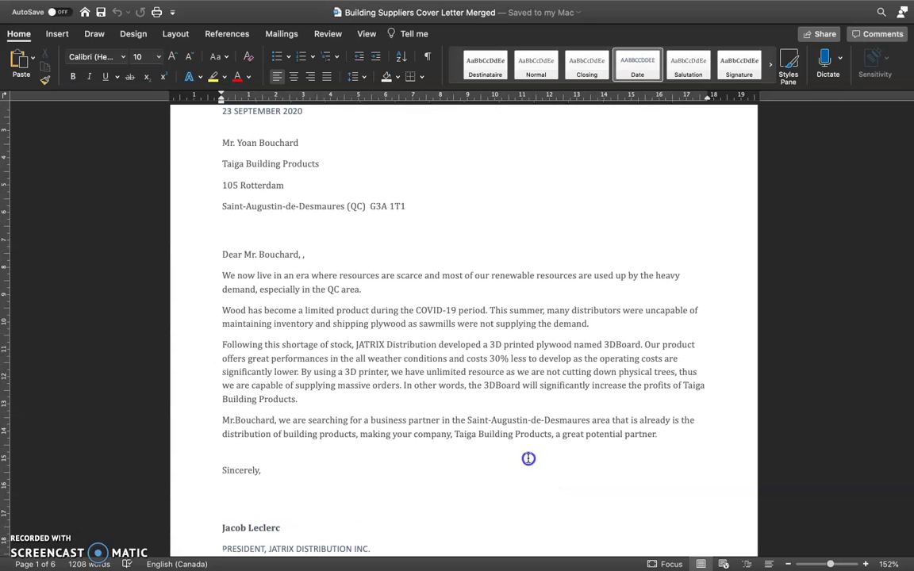
scroll(502, 426, up, 2)
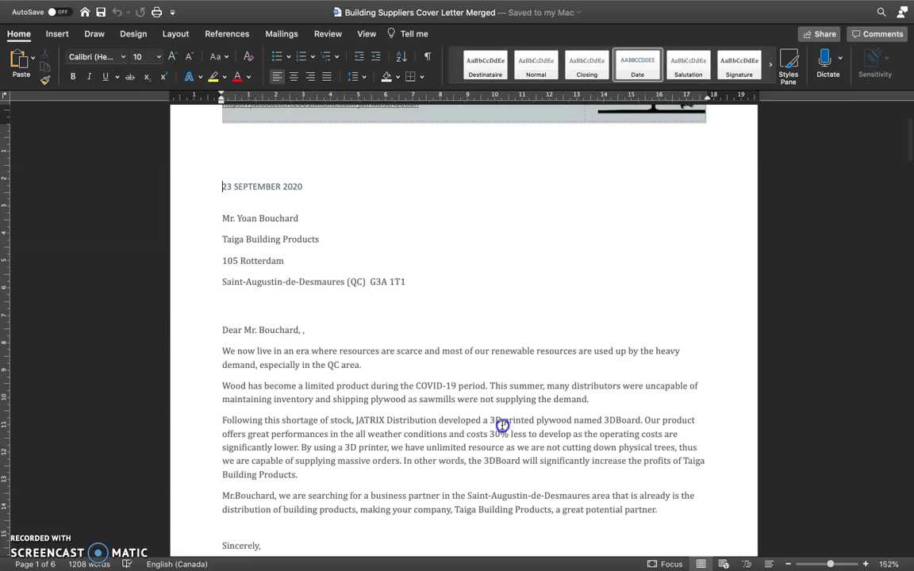
scroll(502, 426, down, 3)
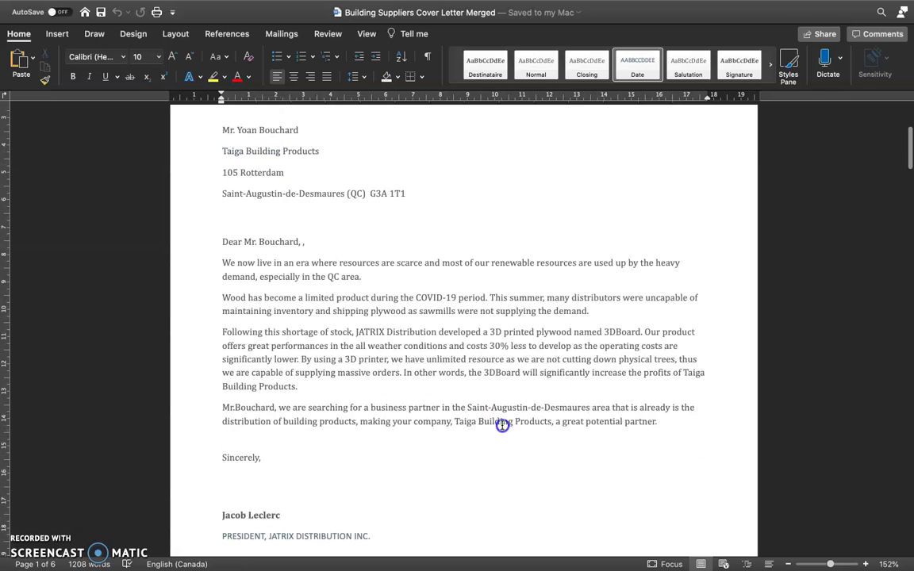
scroll(502, 426, up, 1)
scroll(502, 426, down, 10)
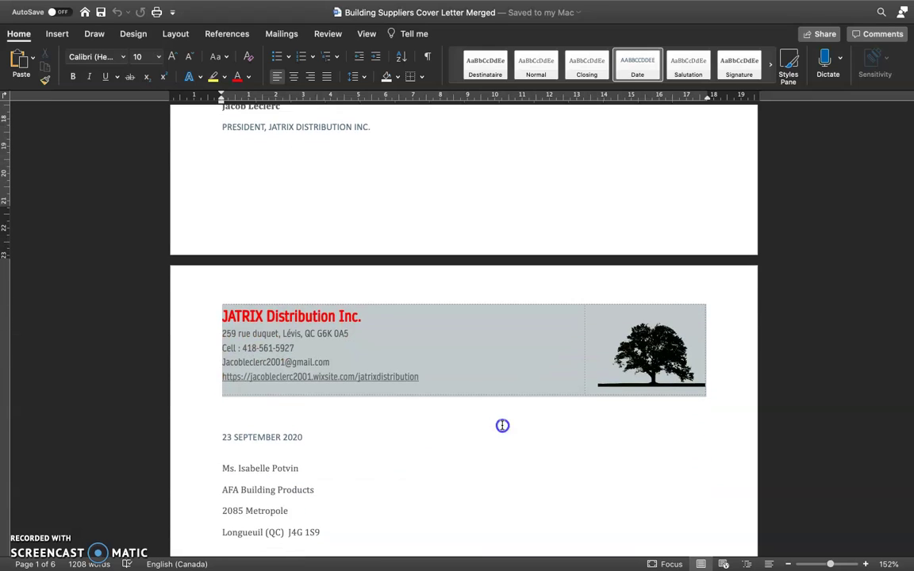
scroll(502, 426, up, 11)
click(364, 193)
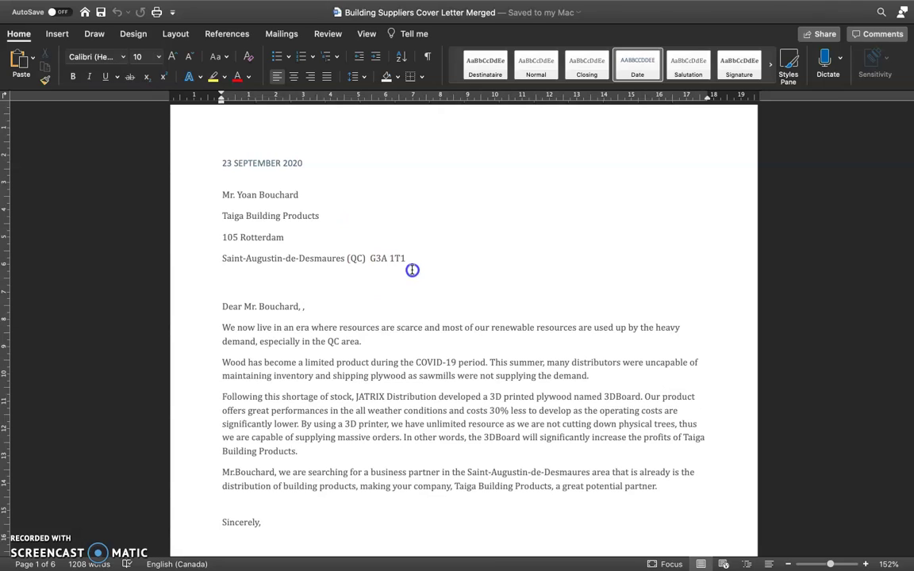
scroll(445, 383, down, 2)
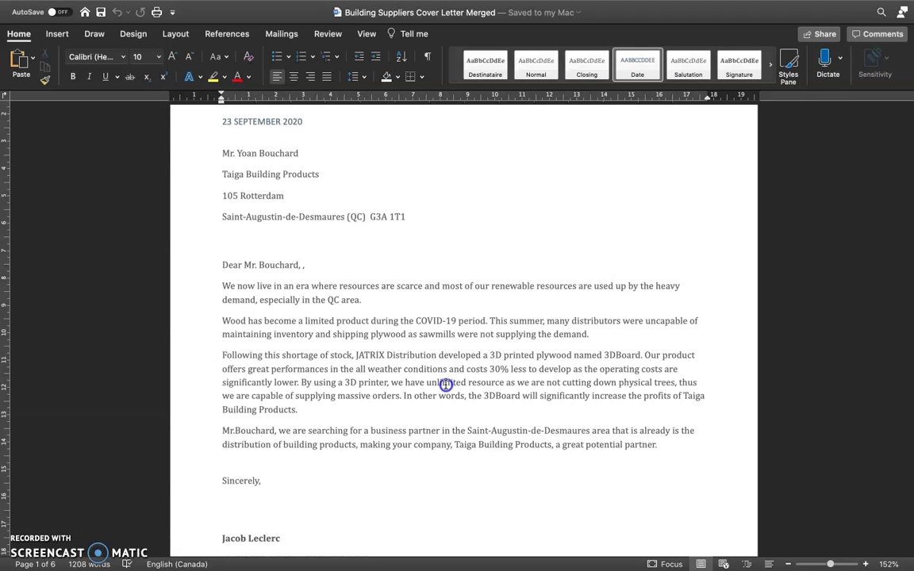
scroll(446, 385, down, 10)
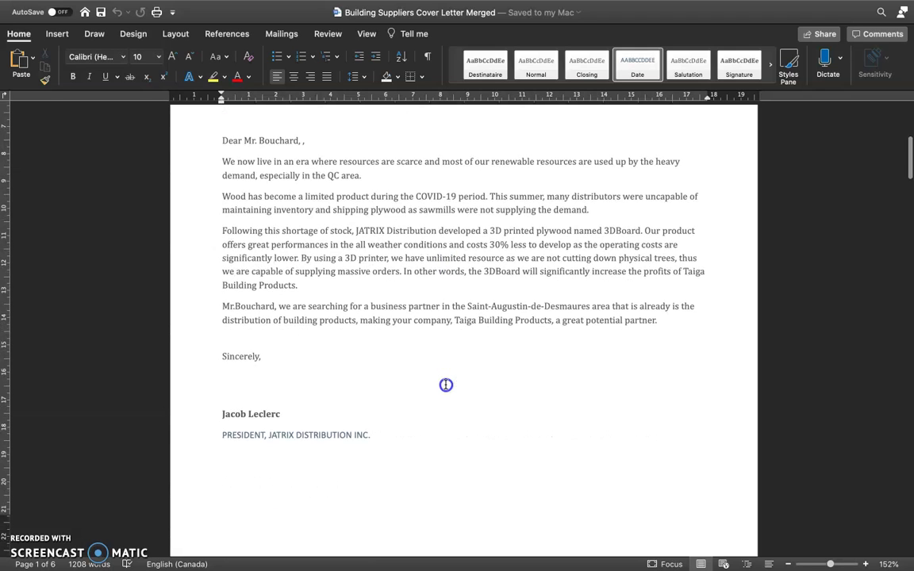
Scroll through the first merged cover letters addressed to the suppliers
scroll(446, 385, down, 11)
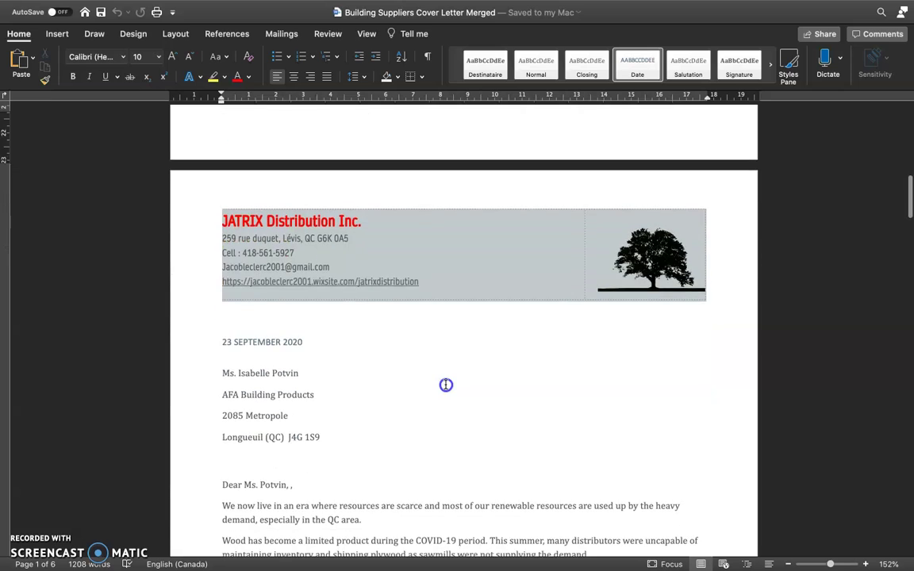
scroll(446, 385, down, 4)
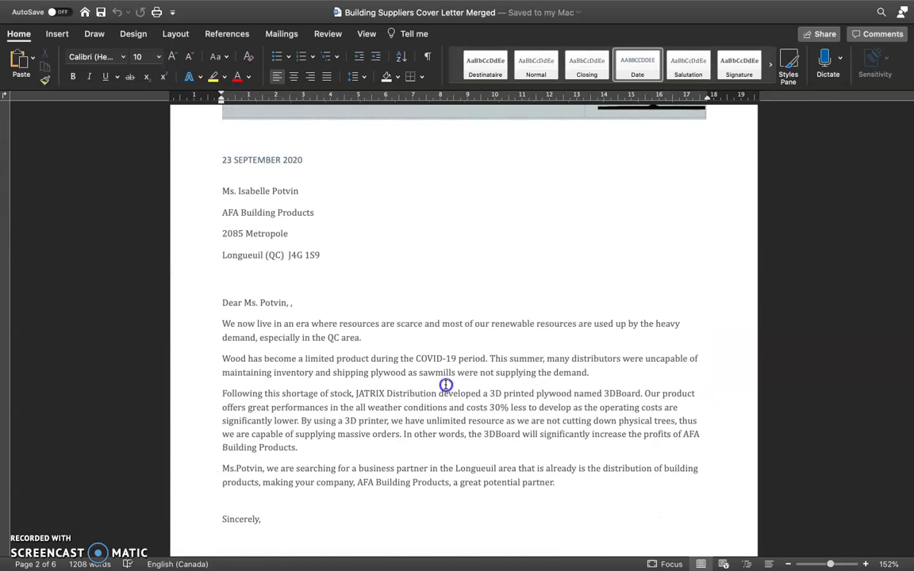
scroll(446, 385, down, 3)
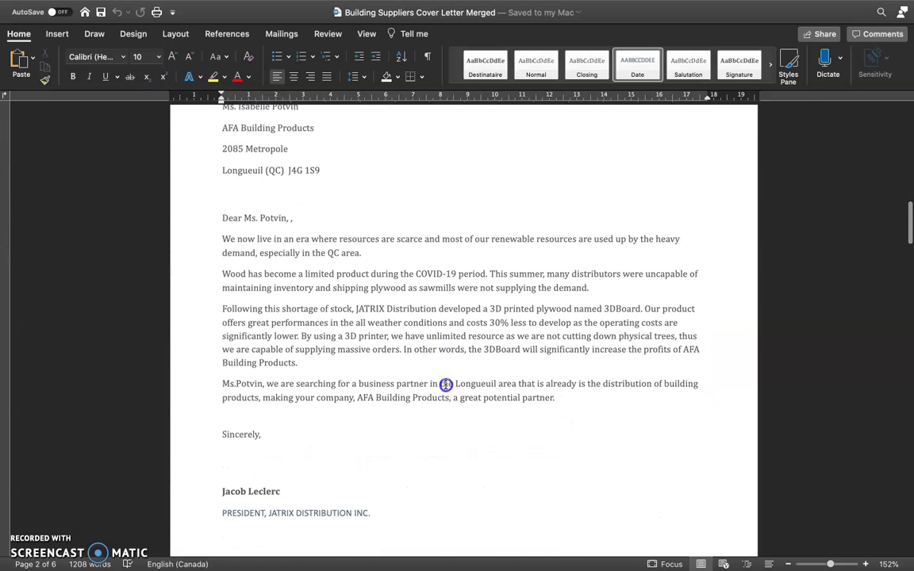
scroll(446, 384, down, 1)
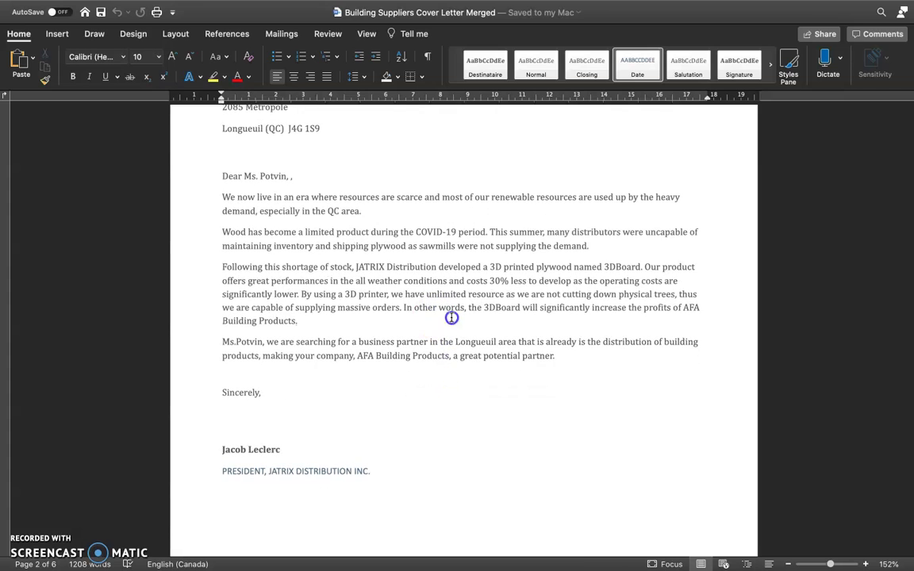
click(423, 326)
scroll(317, 208, up, 2)
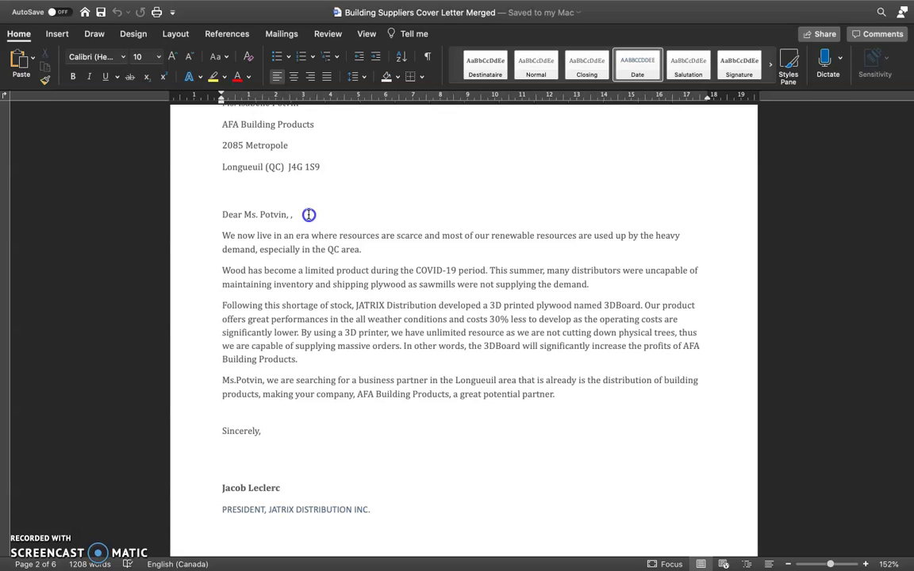
Page through the remaining letters to page 6, then switch to the supplier directory document
scroll(374, 296, down, 5)
scroll(375, 295, down, 12)
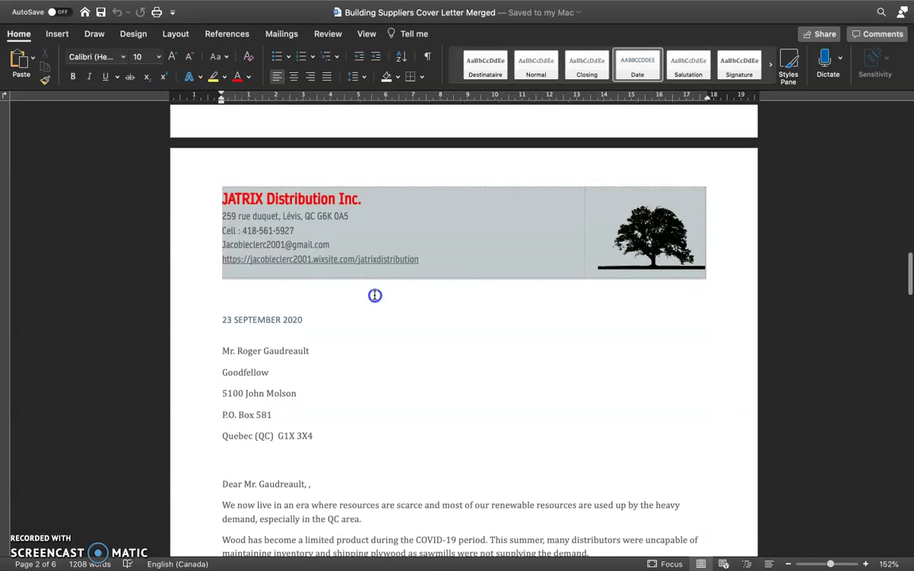
scroll(375, 295, down, 3)
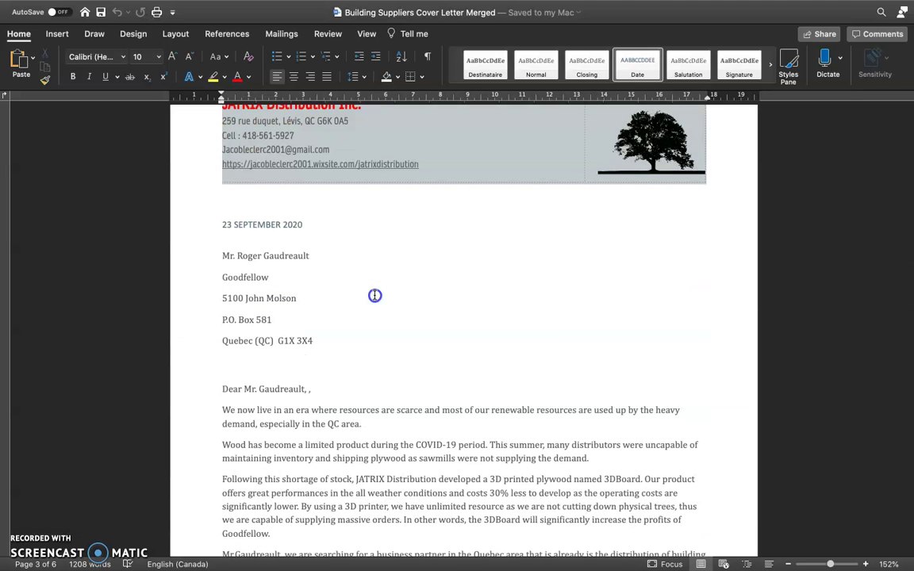
scroll(446, 370, down, 2)
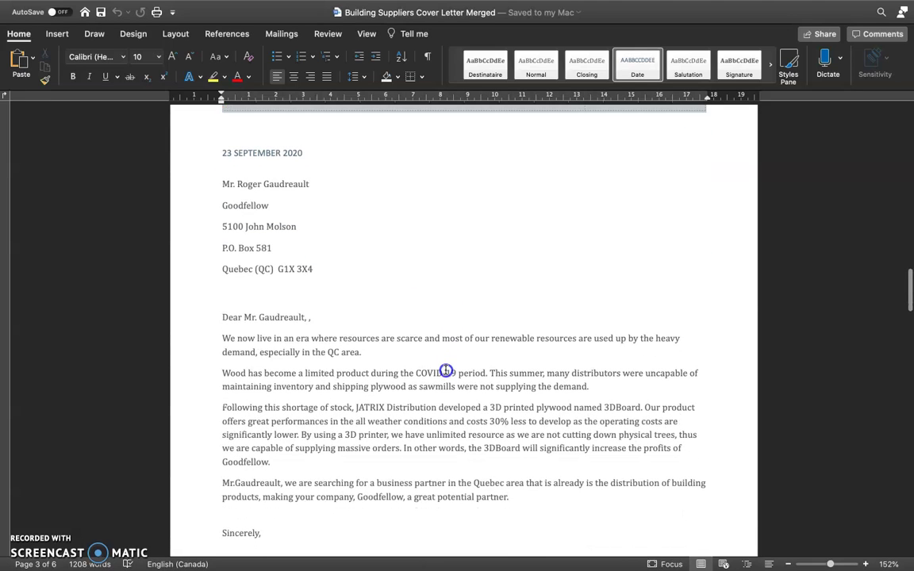
scroll(446, 370, down, 10)
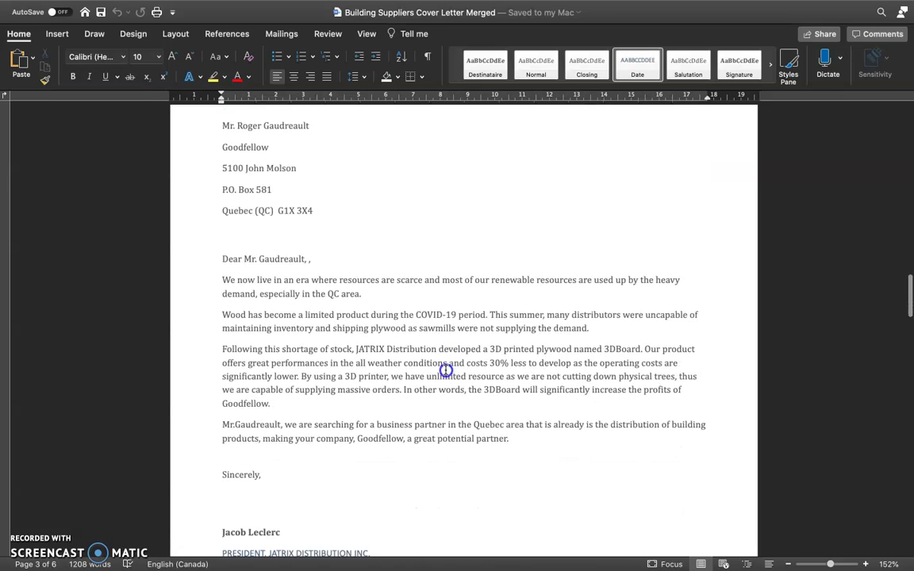
scroll(446, 370, down, 12)
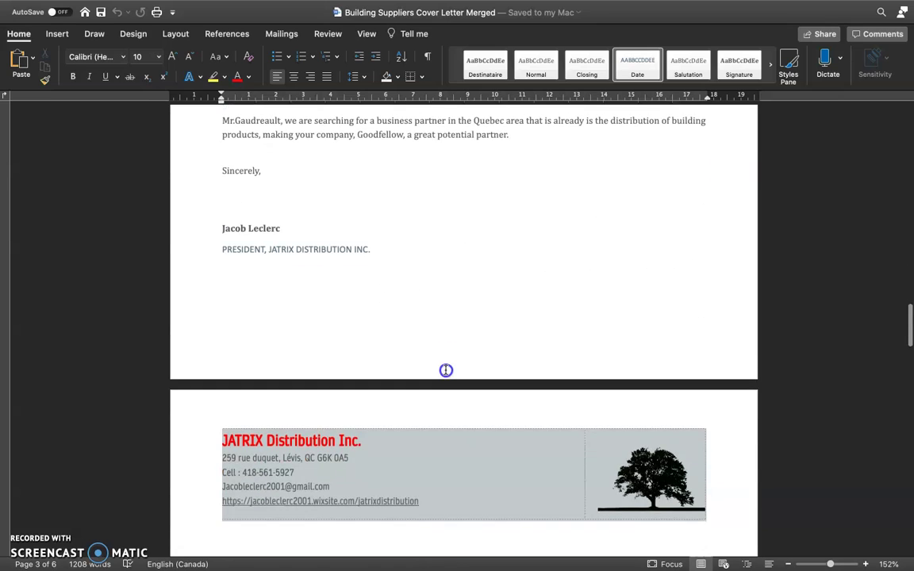
scroll(446, 370, down, 10)
scroll(446, 370, down, 15)
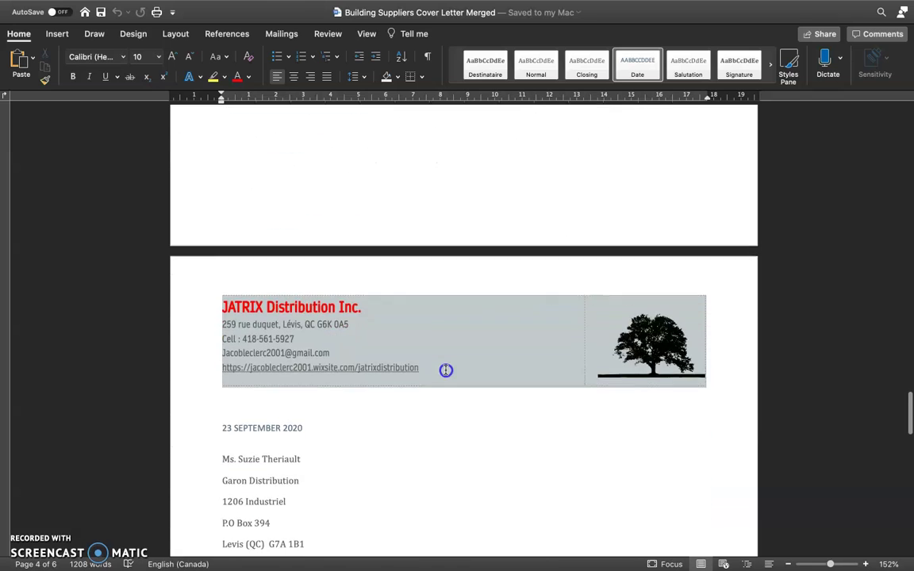
scroll(446, 371, down, 13)
scroll(446, 370, down, 2)
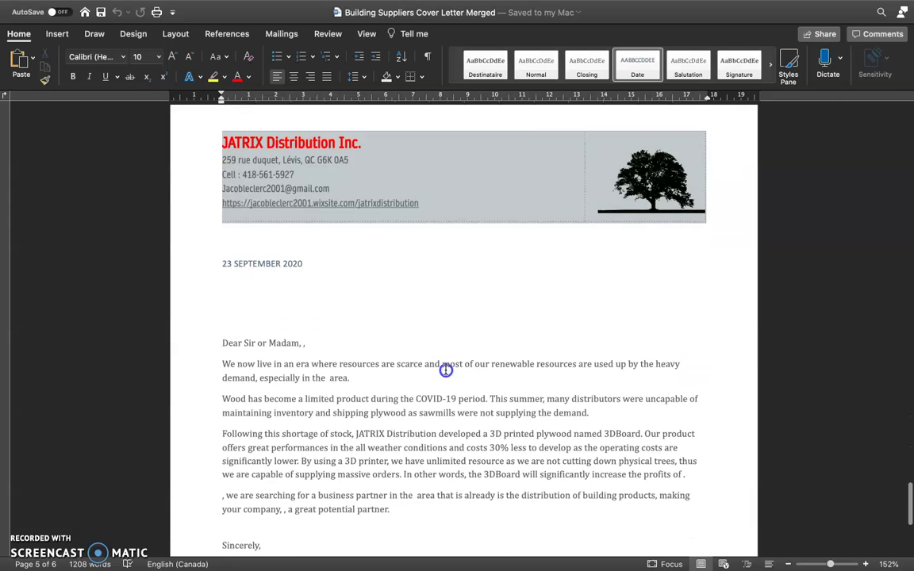
key(ctrl+Right)
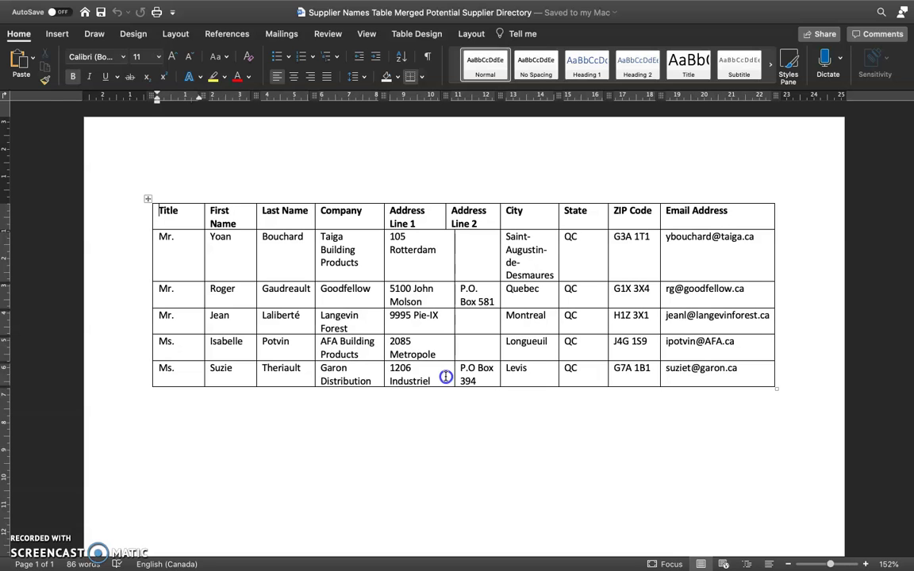
Move from the Potential Supplier Directory table to the 3DBoard newsletter document
key(ctrl+Right)
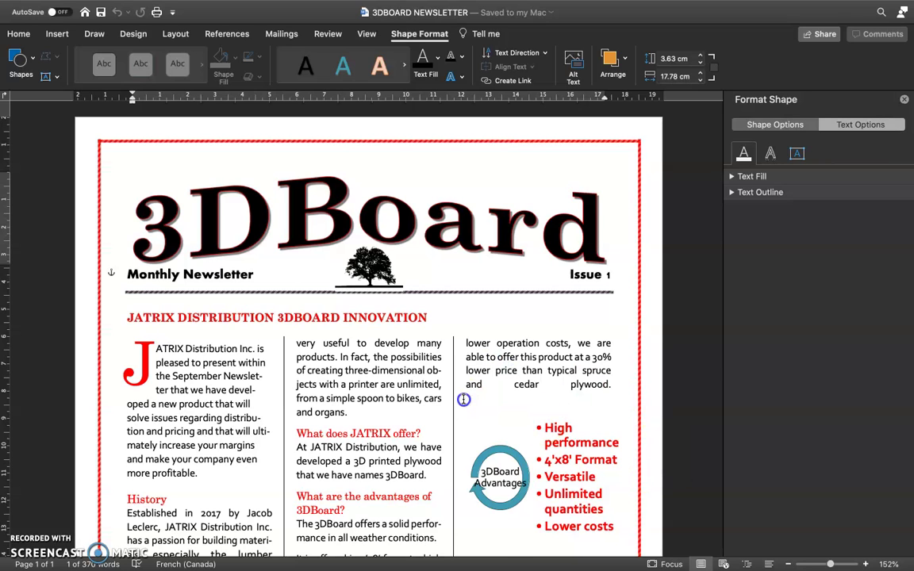
scroll(463, 399, down, 2)
scroll(463, 399, down, 1)
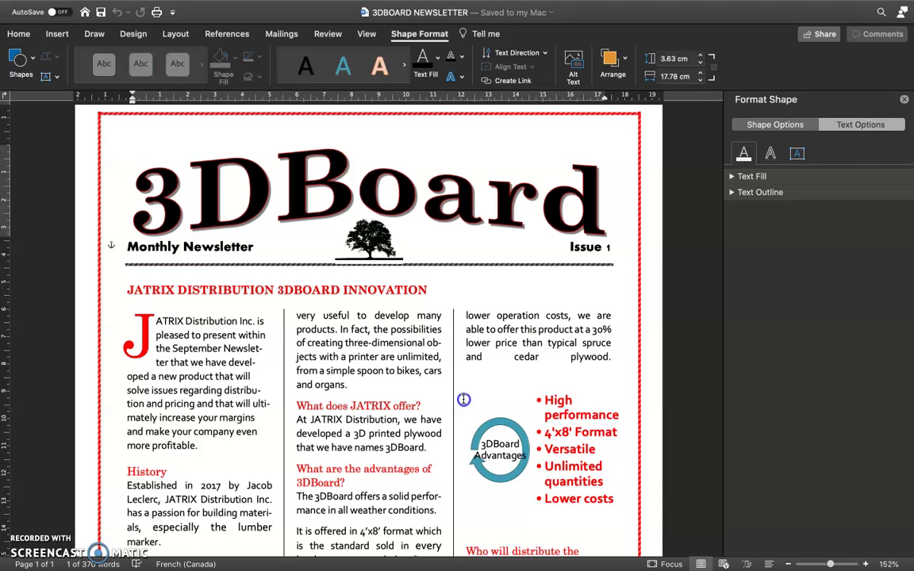
scroll(464, 399, down, 5)
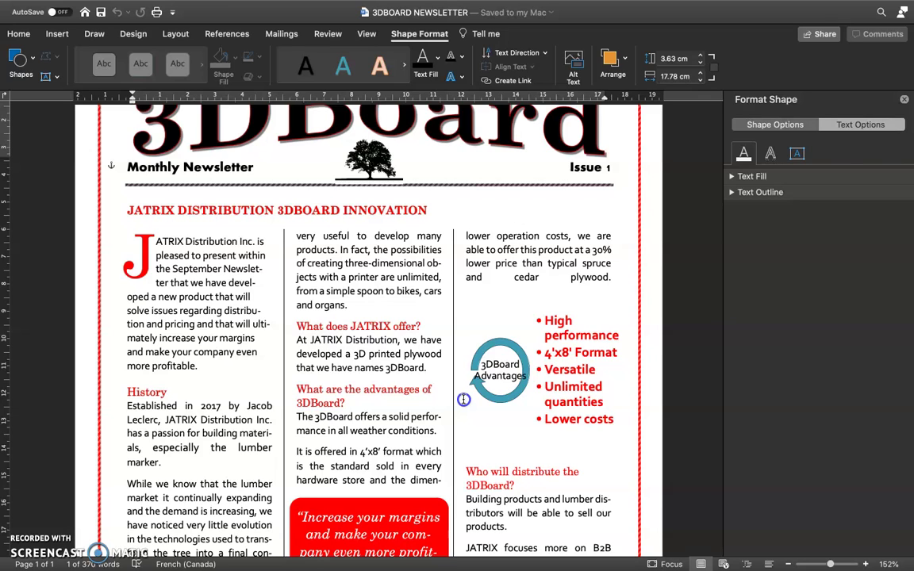
scroll(464, 399, down, 3)
scroll(463, 399, up, 5)
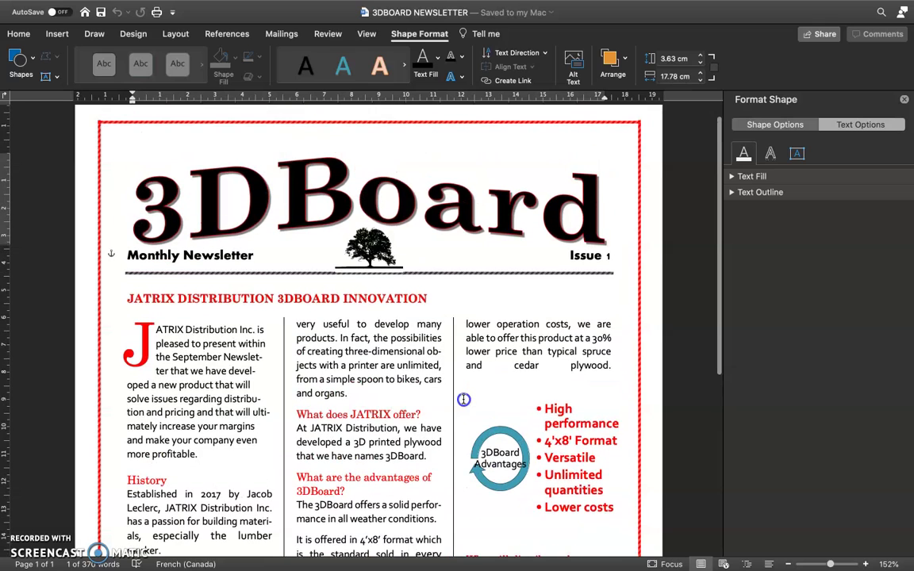
scroll(463, 399, down, 1)
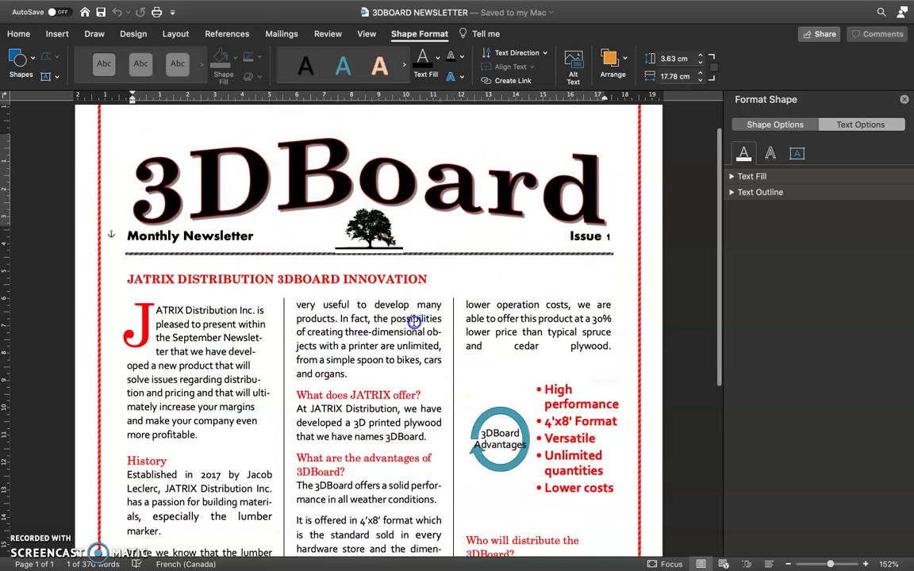
scroll(414, 321, down, 5)
scroll(415, 321, up, 4)
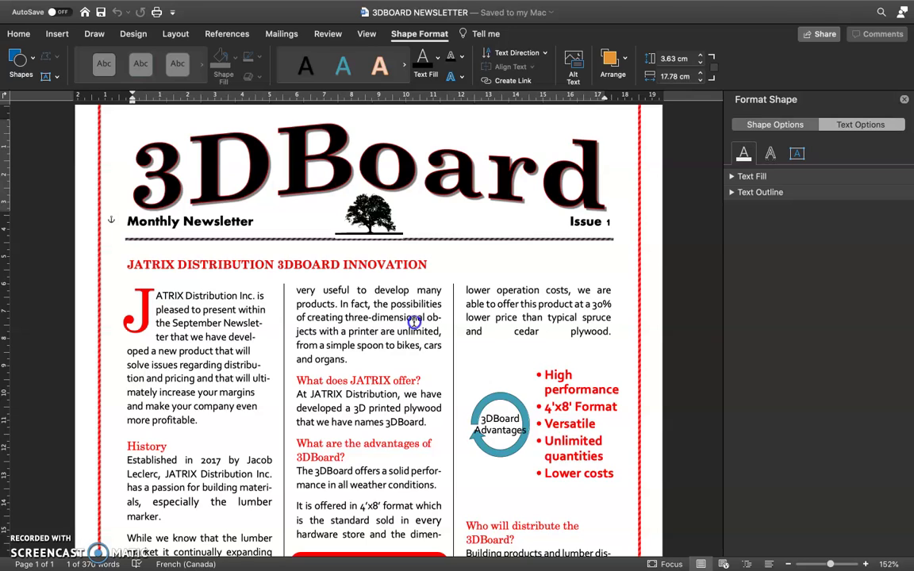
scroll(291, 488, down, 10)
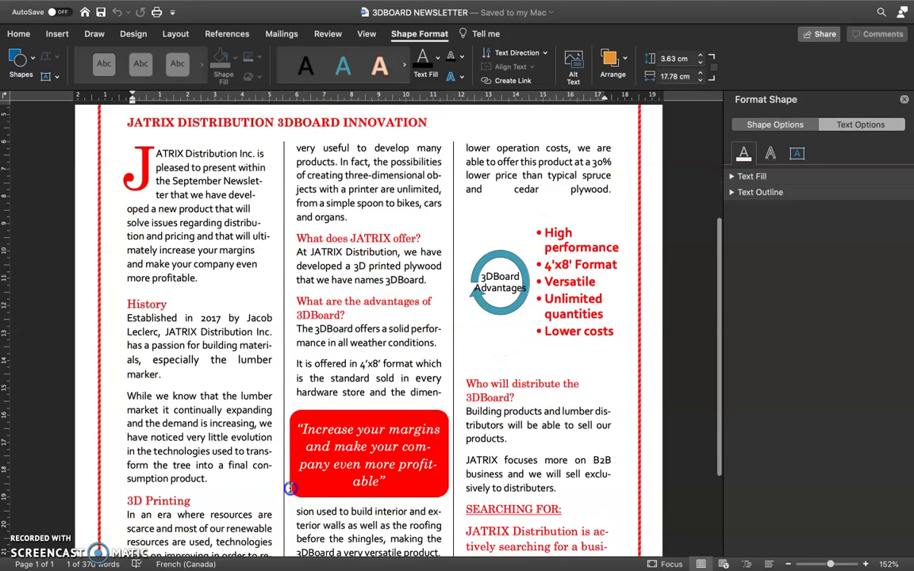
scroll(291, 488, down, 3)
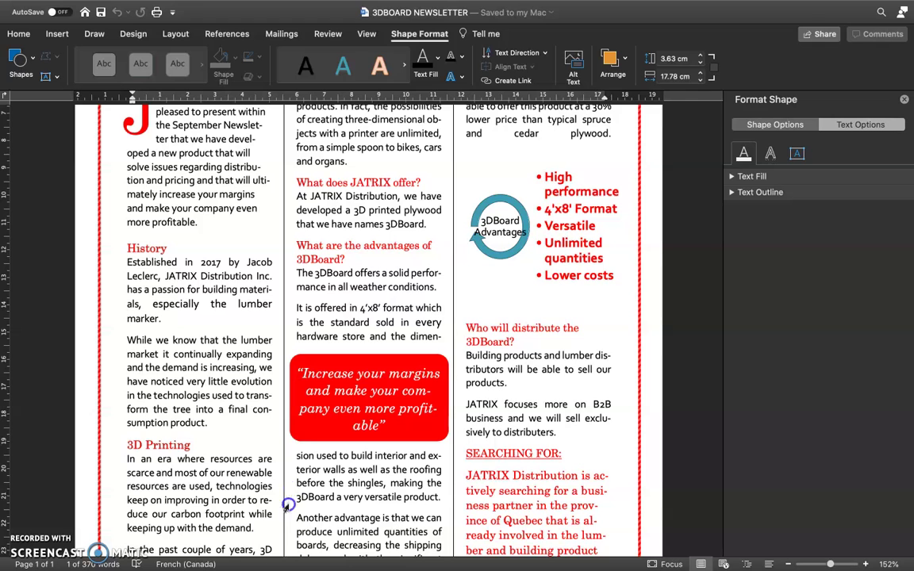
scroll(269, 476, down, 3)
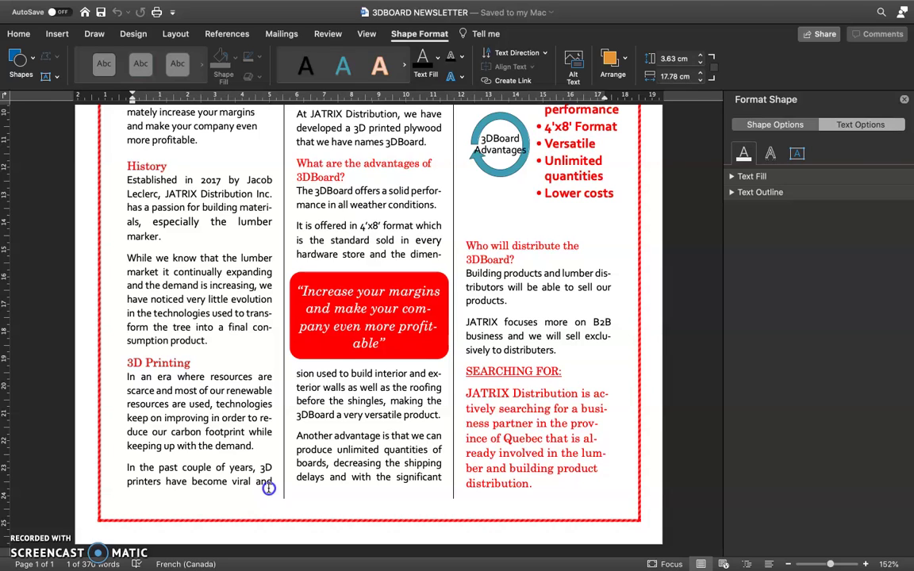
scroll(269, 488, up, 6)
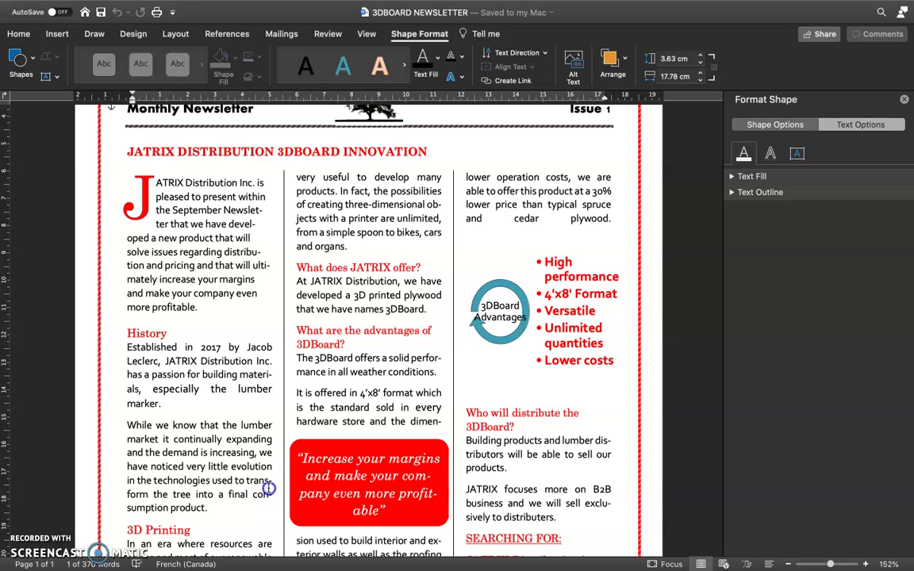
Scroll down through the 3DBoard newsletter's pages
scroll(269, 489, down, 1)
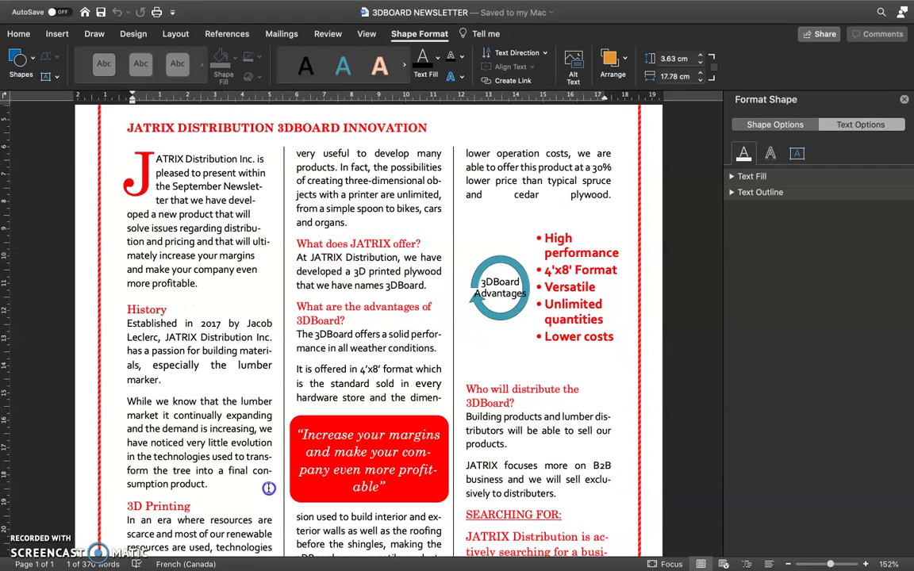
scroll(268, 489, down, 4)
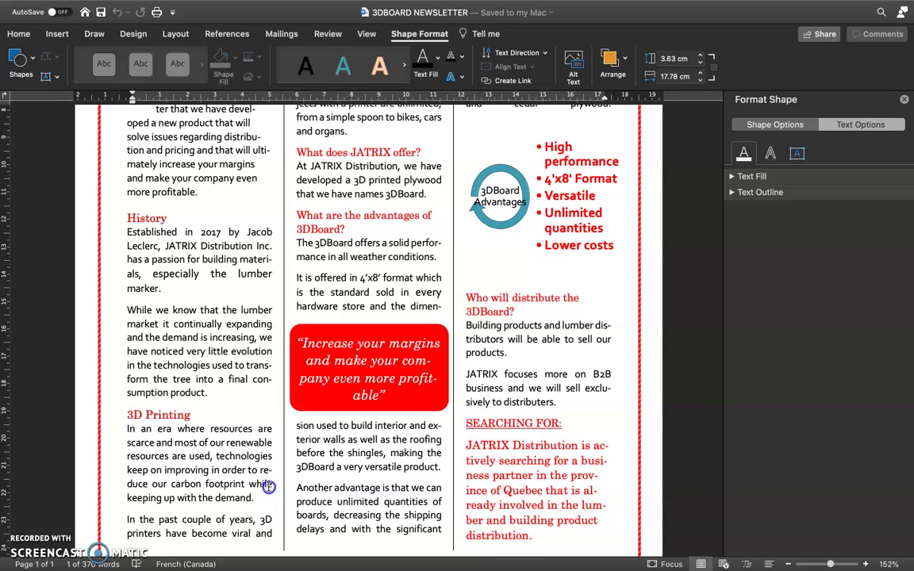
scroll(461, 473, down, 3)
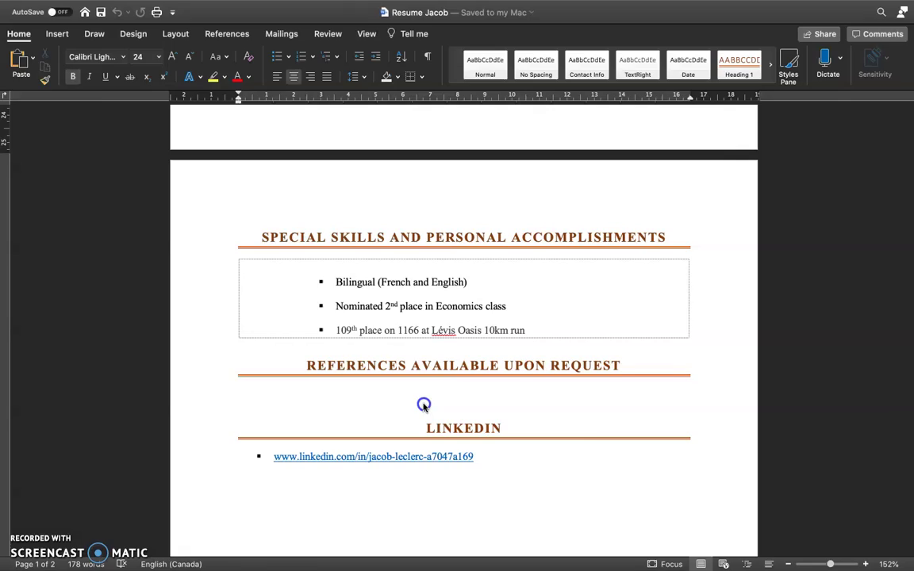
Leave Word's documents for the macOS desktop in Finder
key(ctrl+Left)
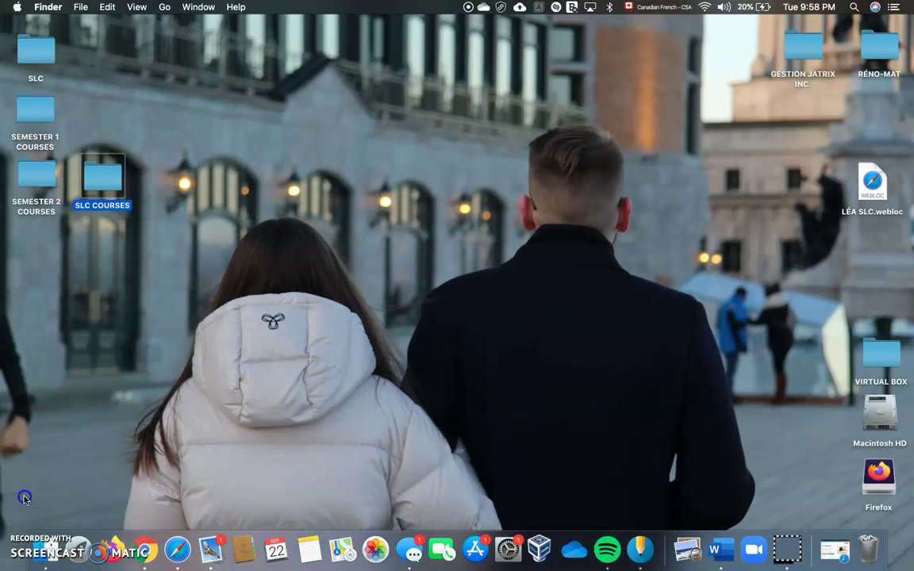